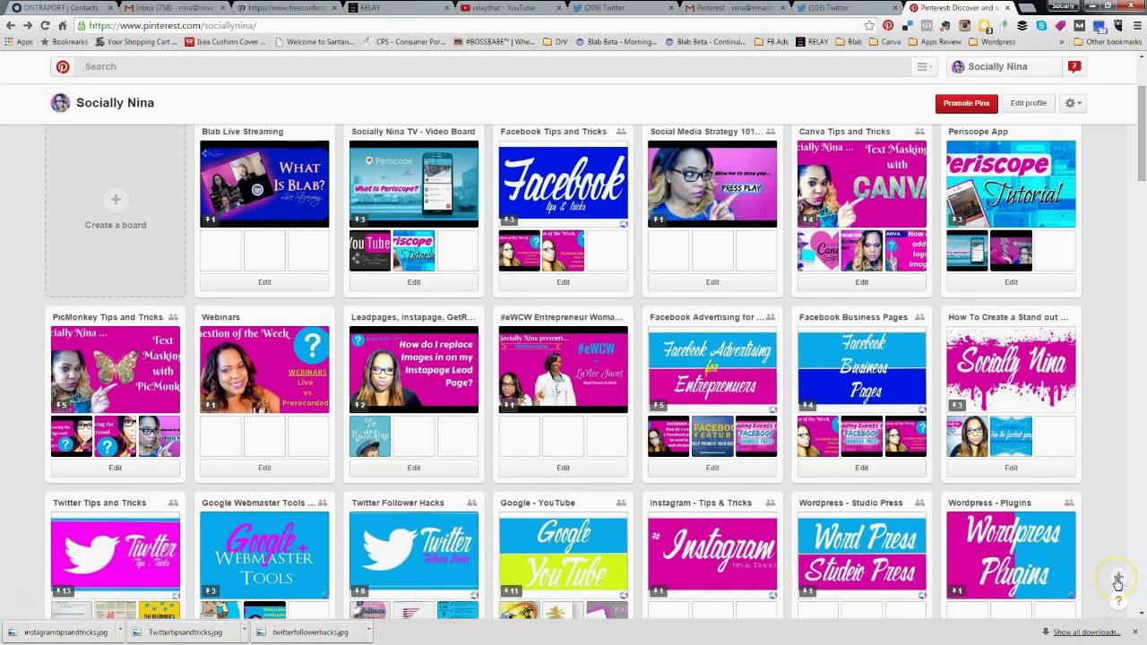
# Dismiss the browser-button offer and open the Upload a Pin dialog from the + menu
pyautogui.click(1118, 583)
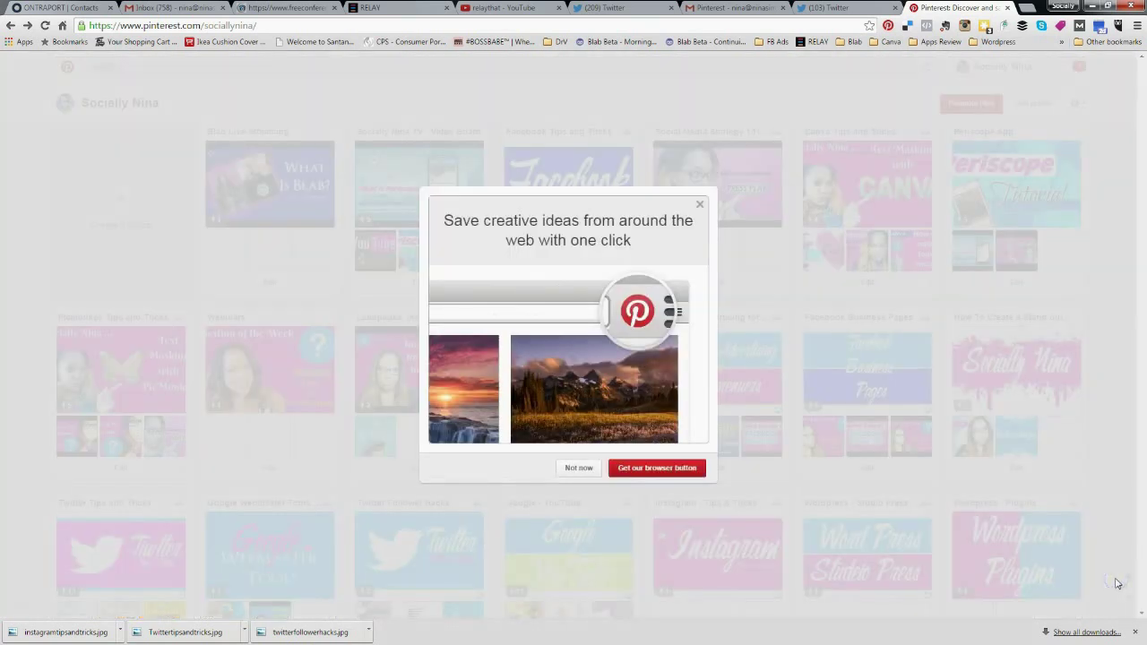
pyautogui.click(579, 468)
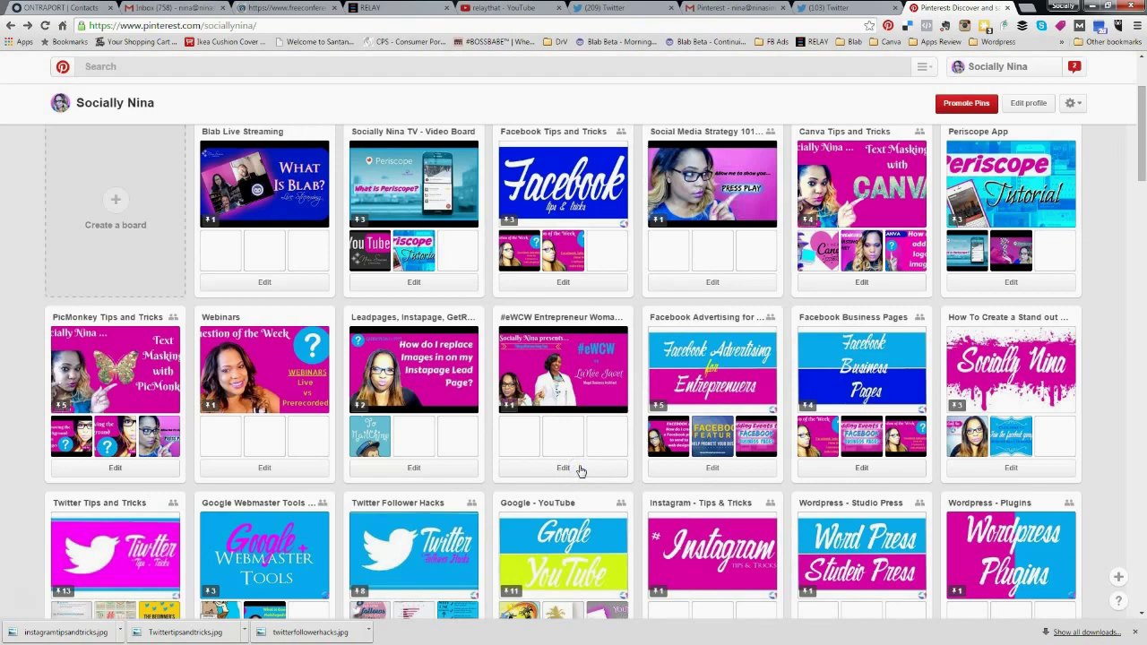
pyautogui.click(1116, 576)
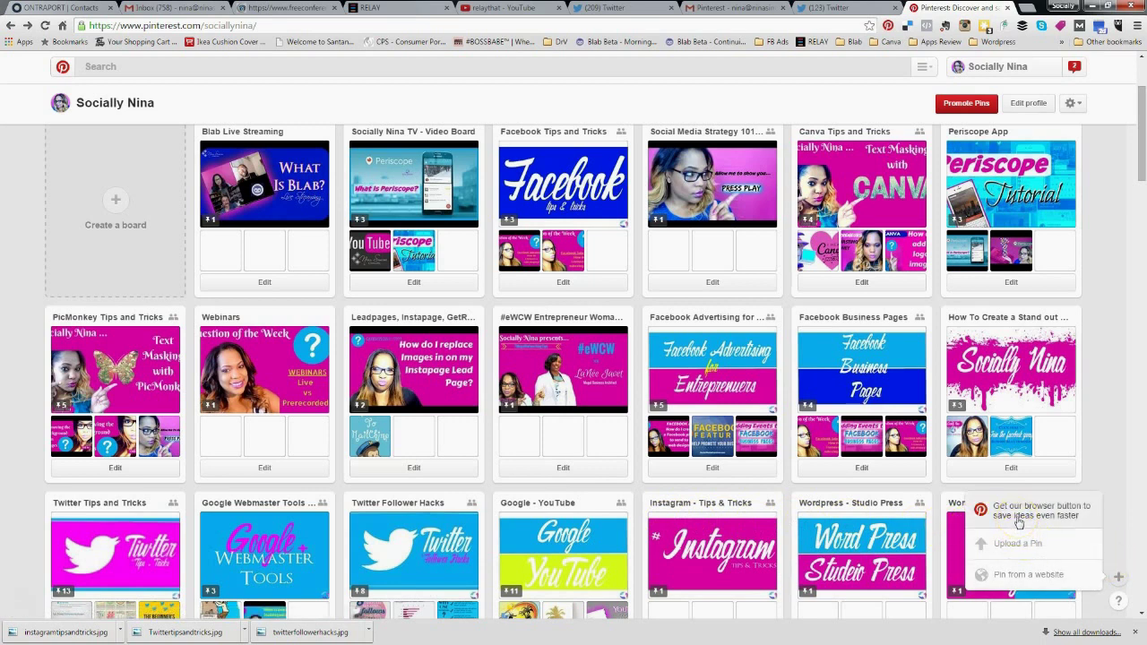
pyautogui.click(1023, 546)
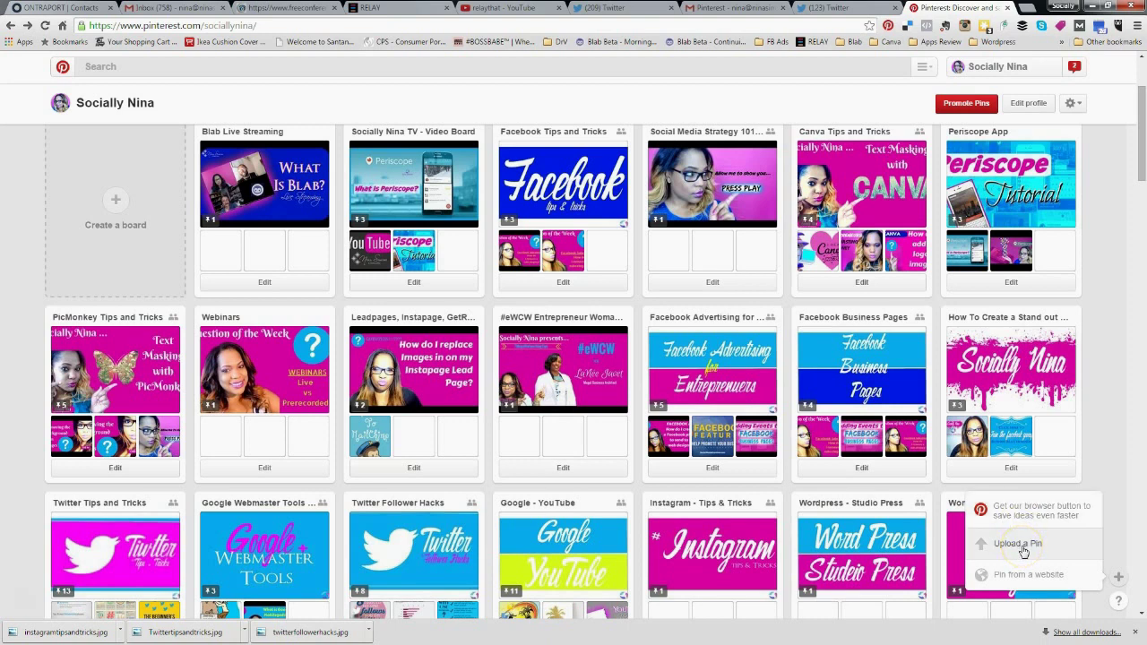
pyautogui.click(1023, 547)
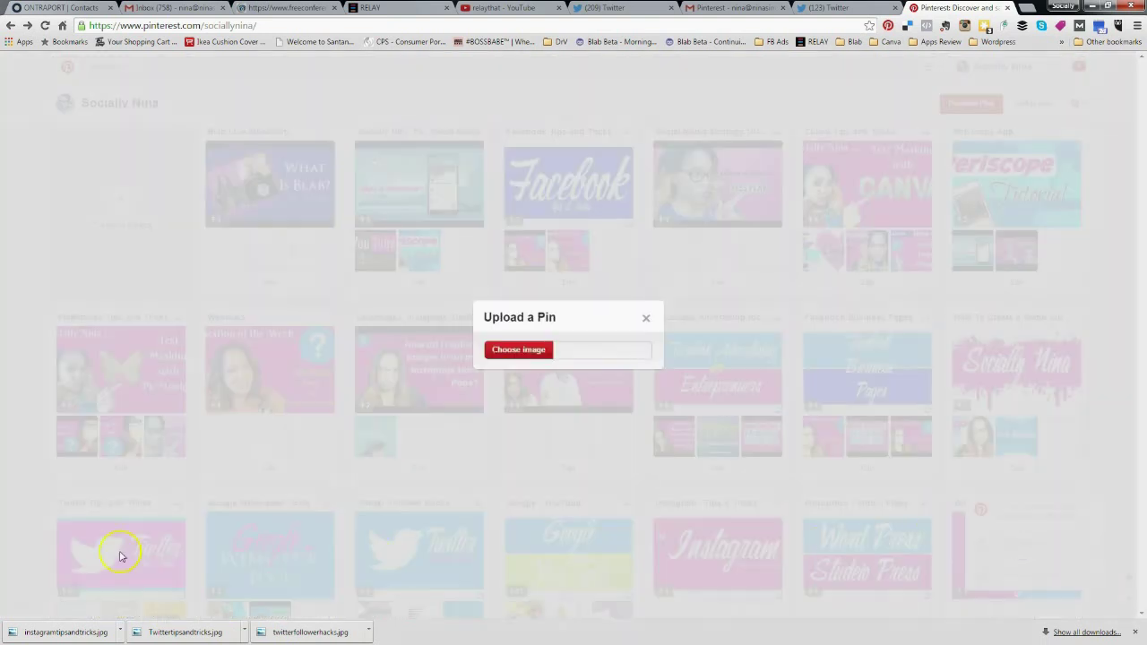
# Upload twitterfollowerhacks.jpg by dragging it from the downloads bar into the Upload a Pin dialog
pyautogui.click(515, 360)
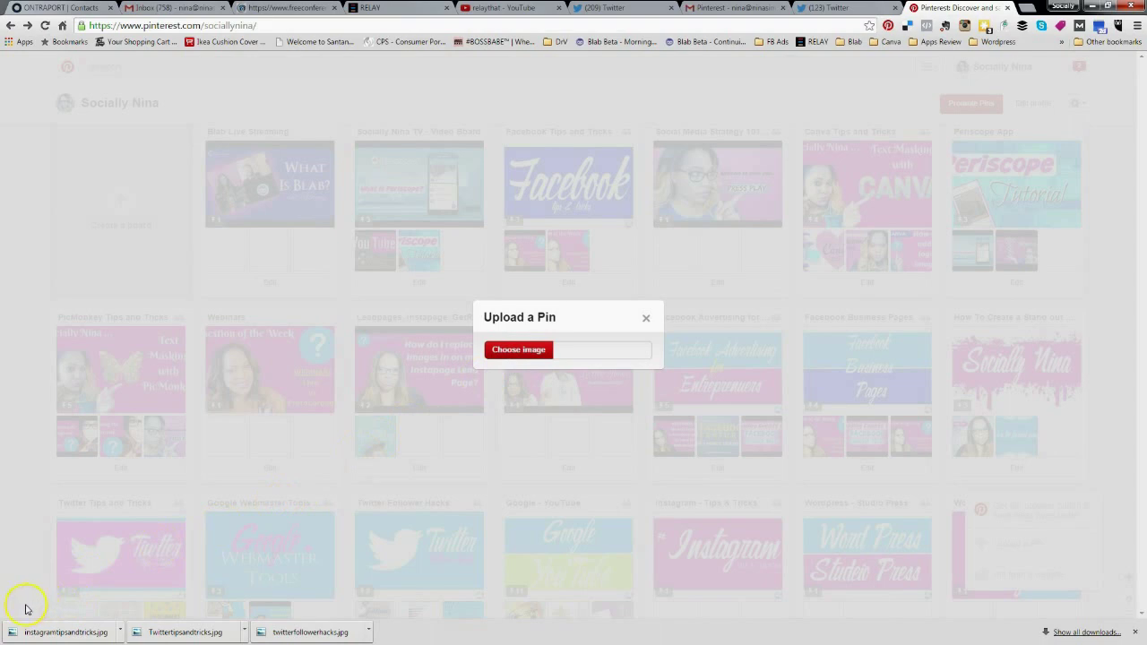
pyautogui.moveTo(25, 609); pyautogui.dragTo(505, 436)
pyautogui.click(633, 240)
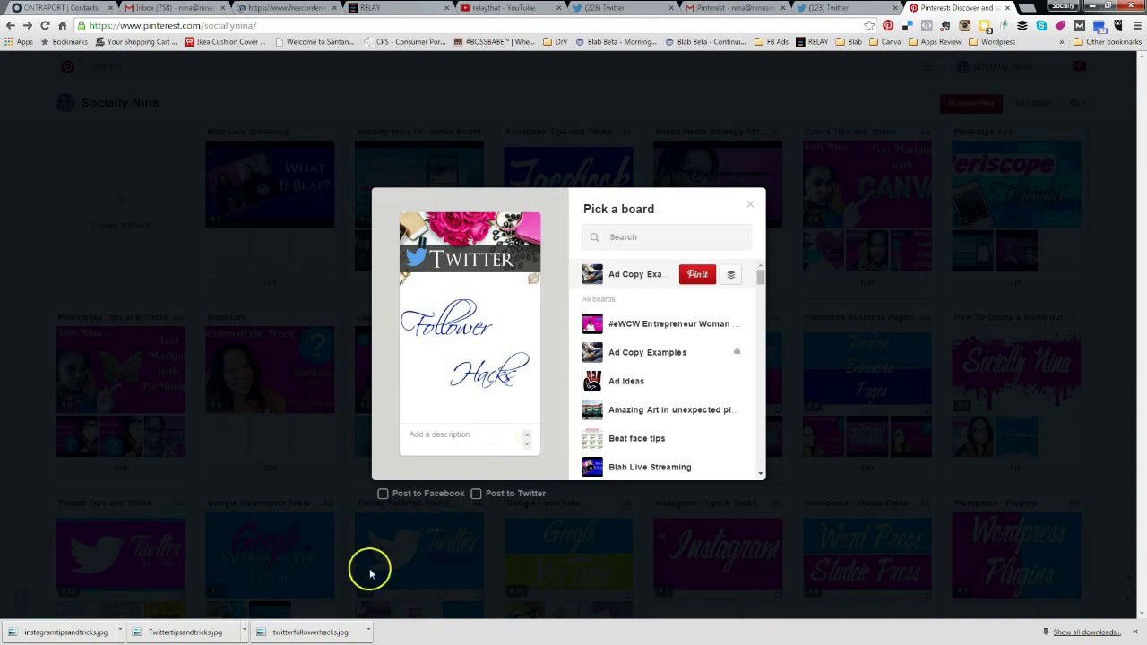
# Paste the description, filter boards by 'twitt', and pin the image to Twitter Follower Hacks
pyautogui.write('Tips, Tricks, Tutorials and Hacks that will help grow your Twitter following quickly and easily')
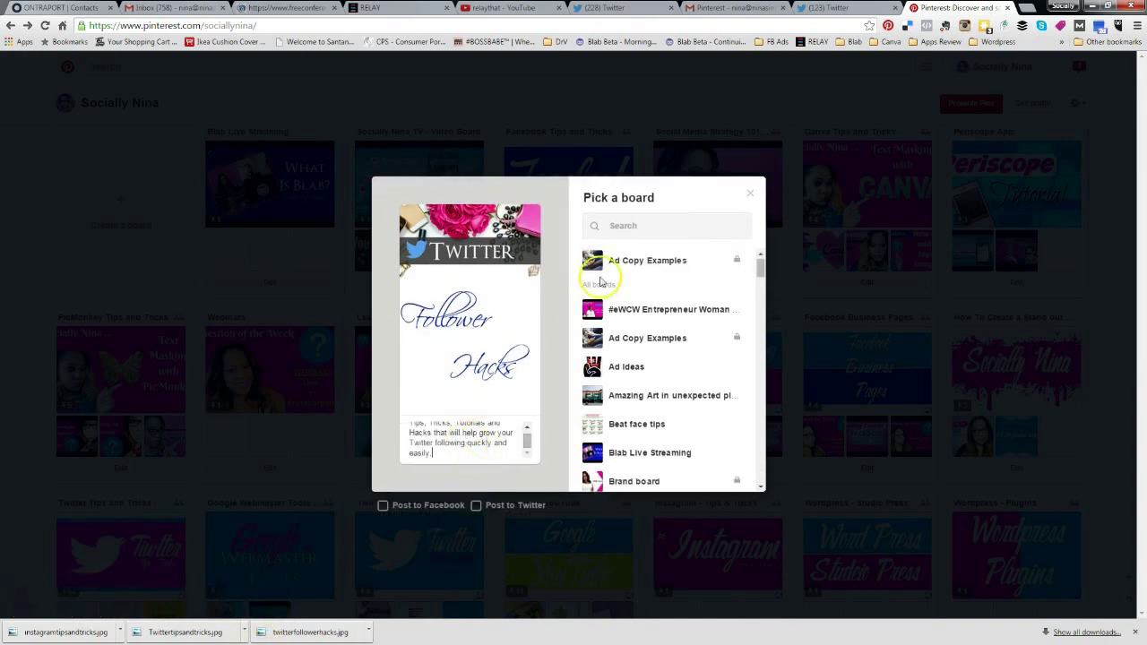
pyautogui.click(614, 227)
pyautogui.write('twitt')
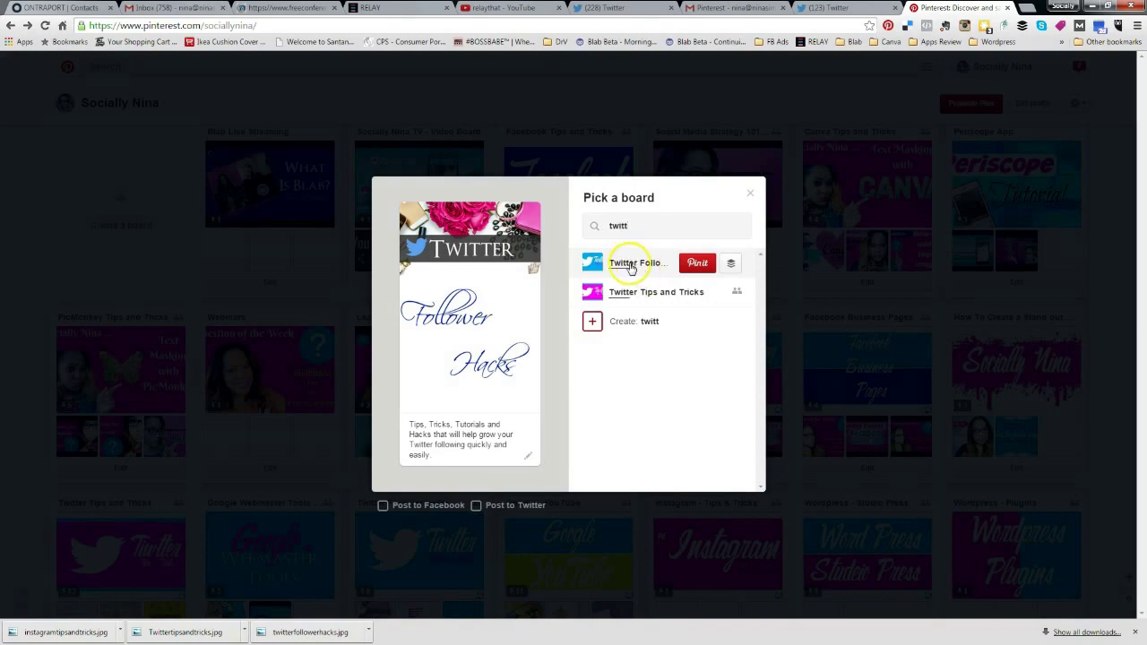
pyautogui.click(696, 265)
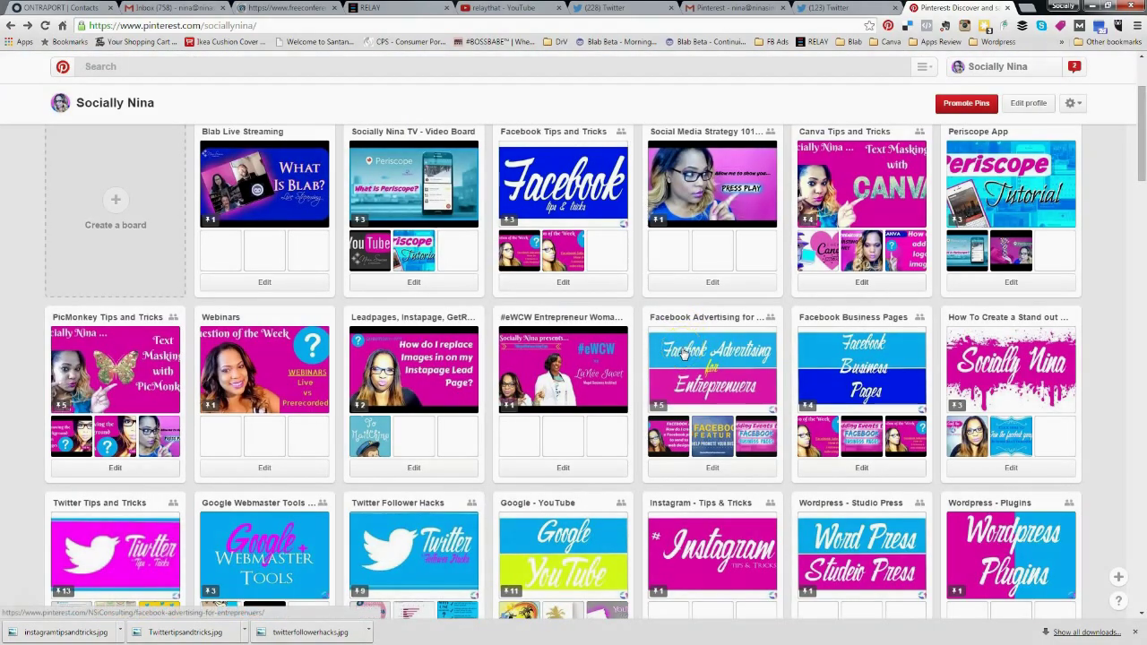
pyautogui.click(690, 384)
# Find the Twitter Follower Hacks board and open Edit this Pin for the new pin
pyautogui.hotkey('ctrl', 'f')
pyautogui.write('twi')
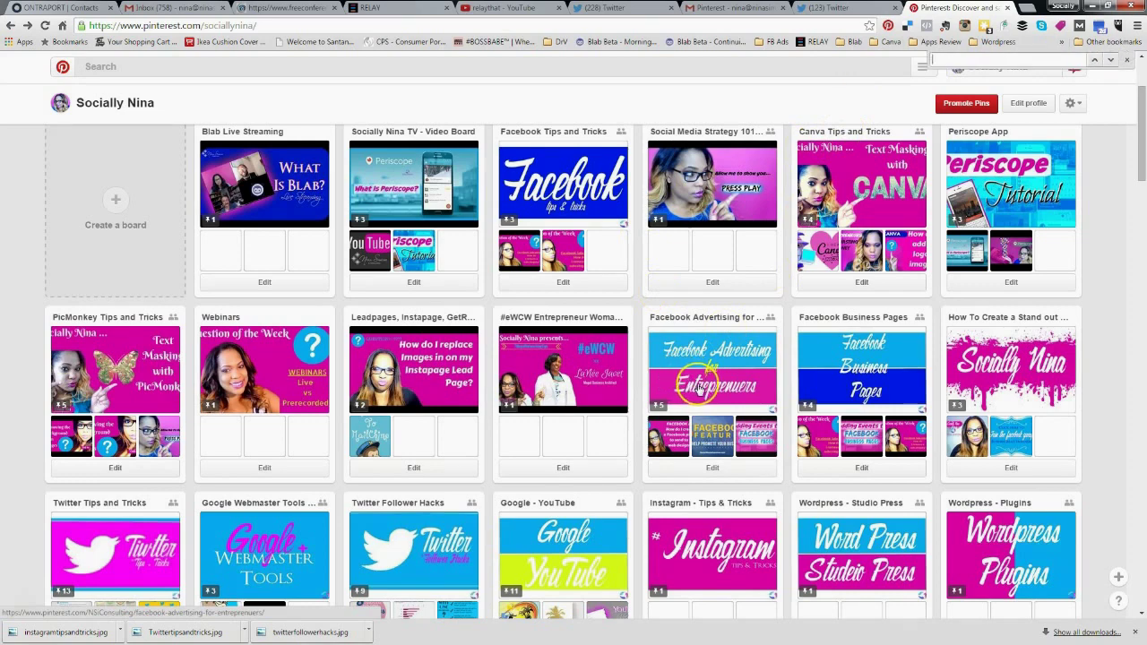
pyautogui.write('tt')
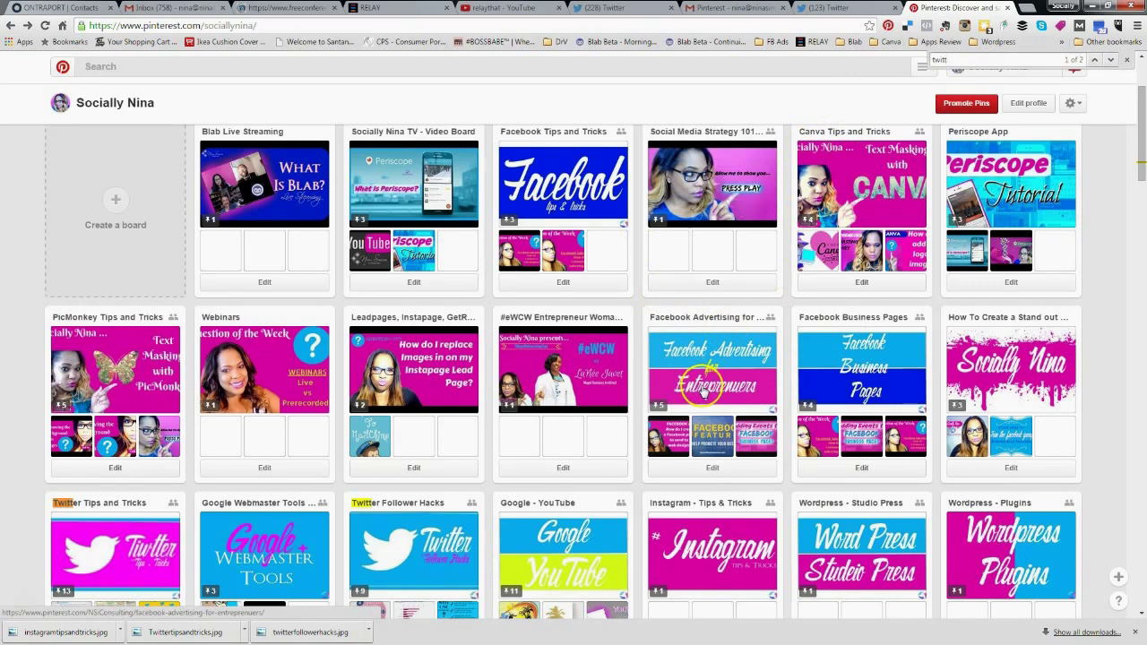
pyautogui.scroll(-1, 434, 513)
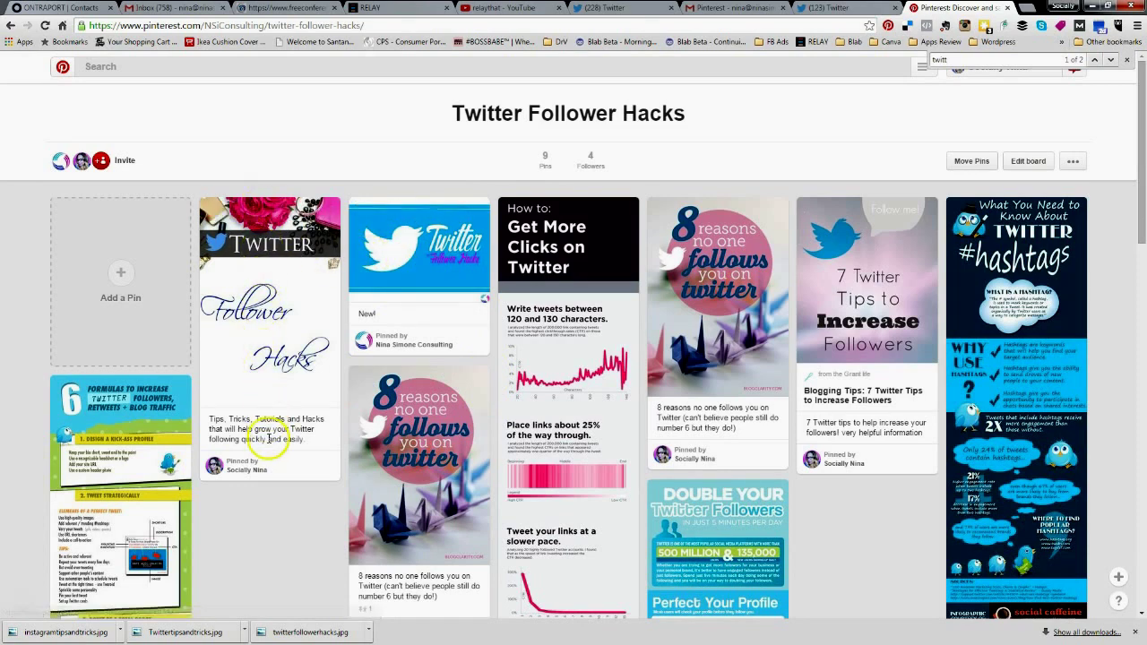
pyautogui.moveTo(330, 213)
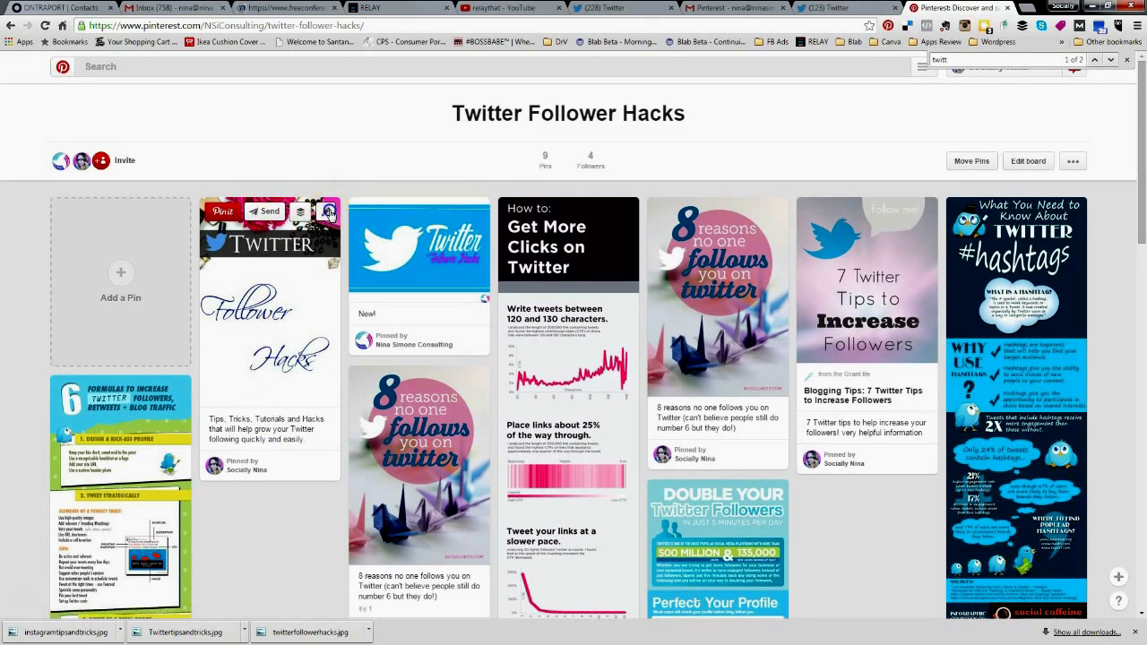
pyautogui.click(330, 212)
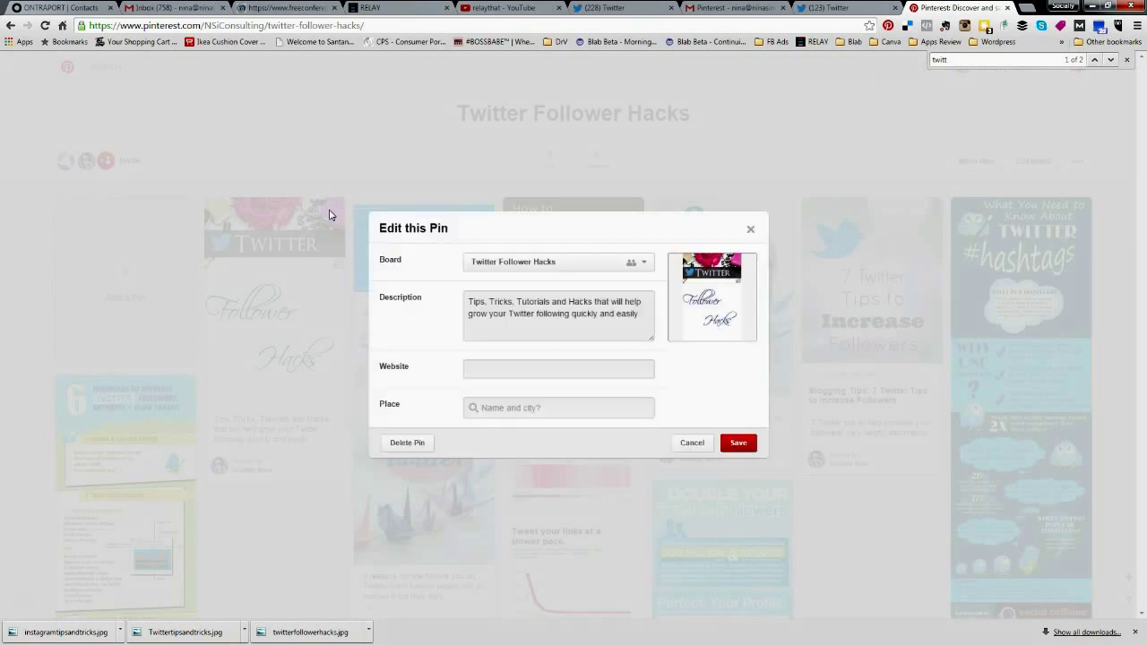
pyautogui.click(530, 371)
# Enter the pin's website link, set its place to Downtown Atlanta (Atlanta, GA), and save
pyautogui.write('h')
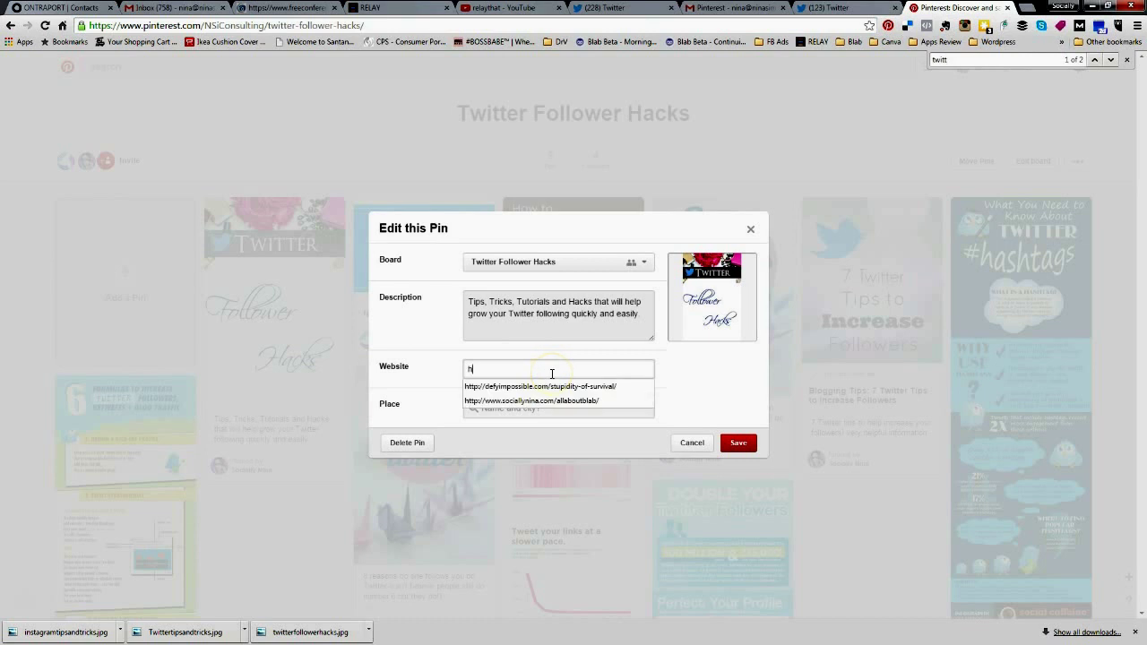
pyautogui.write('ttp://sociallynina.com/workwithme')
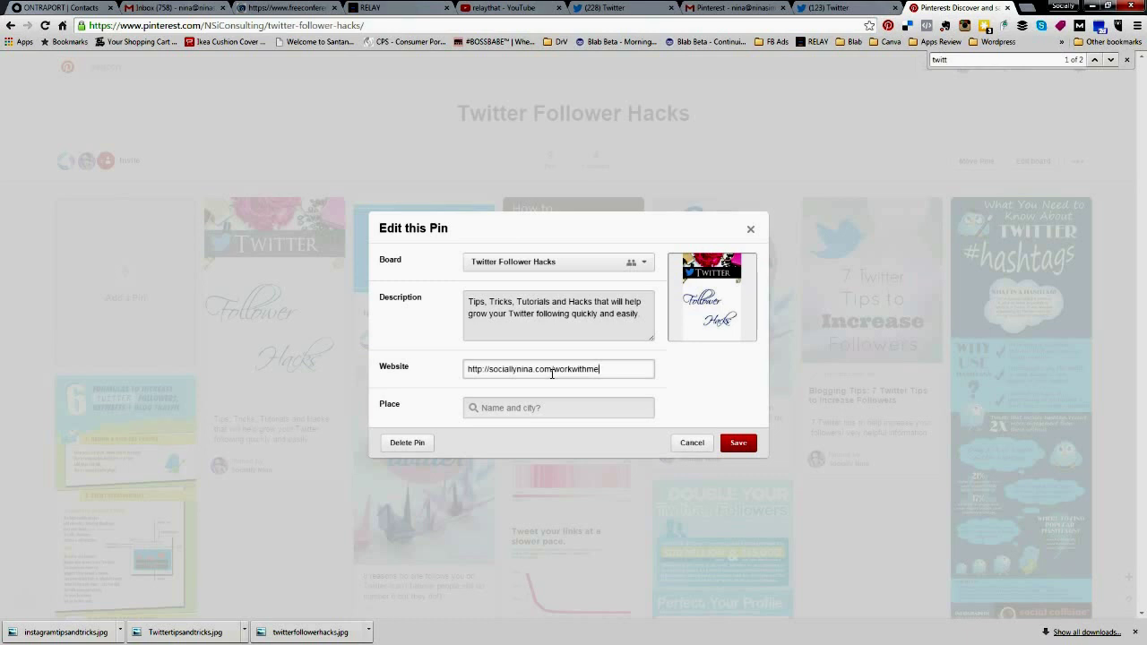
pyautogui.click(517, 406)
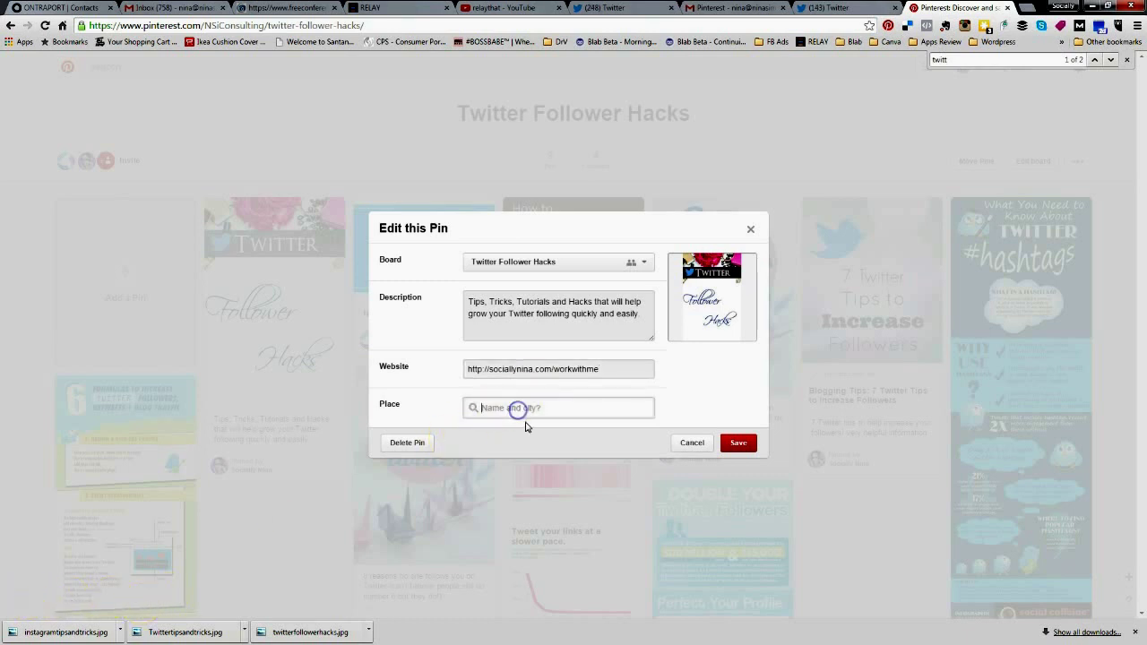
pyautogui.write('Atlant')
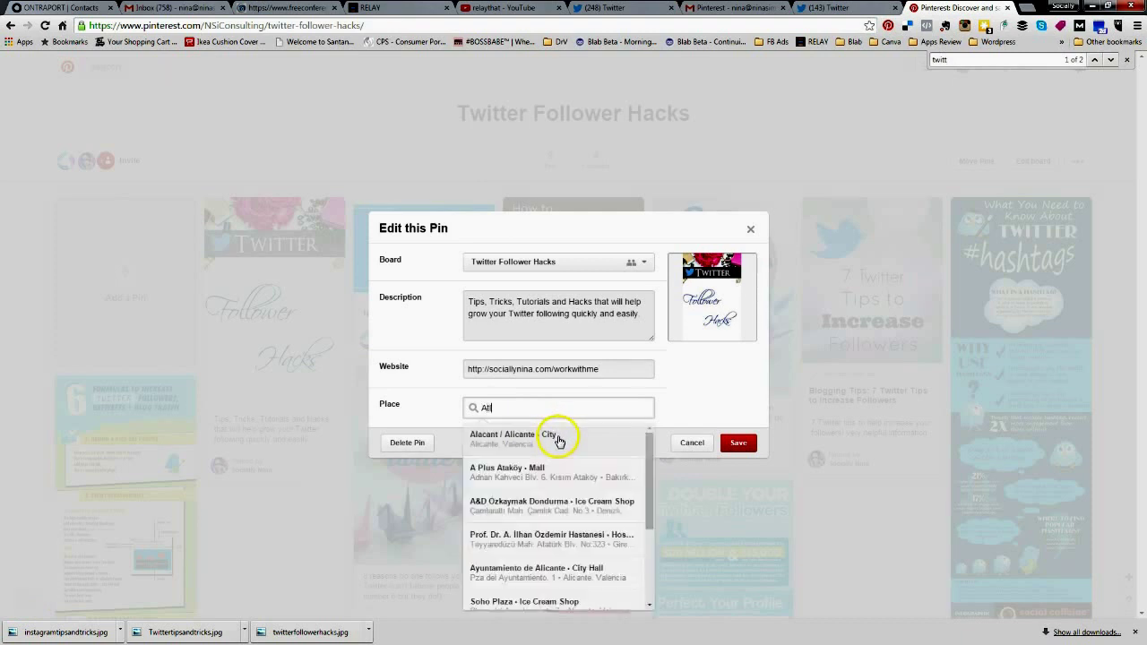
pyautogui.write('a, GA')
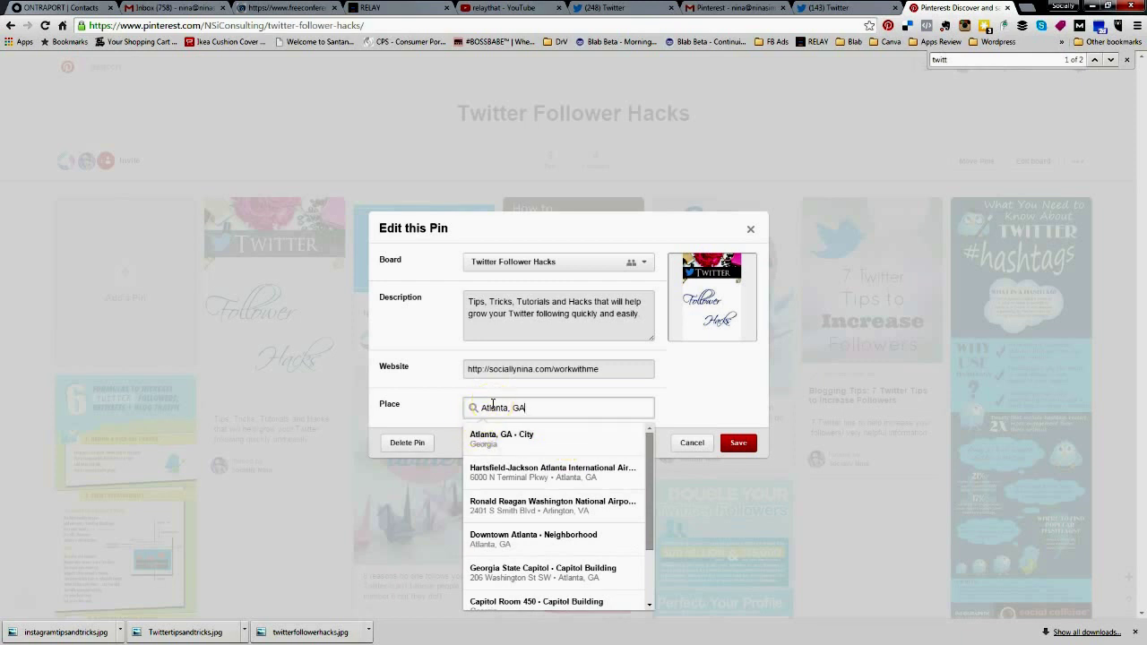
pyautogui.click(495, 538)
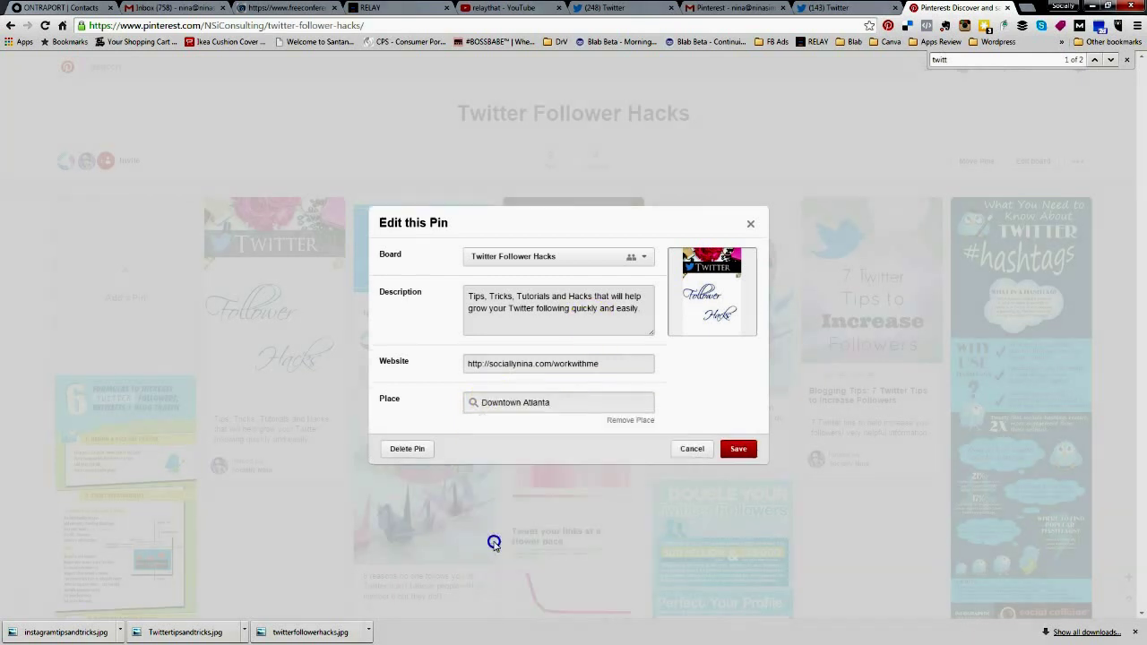
pyautogui.click(737, 450)
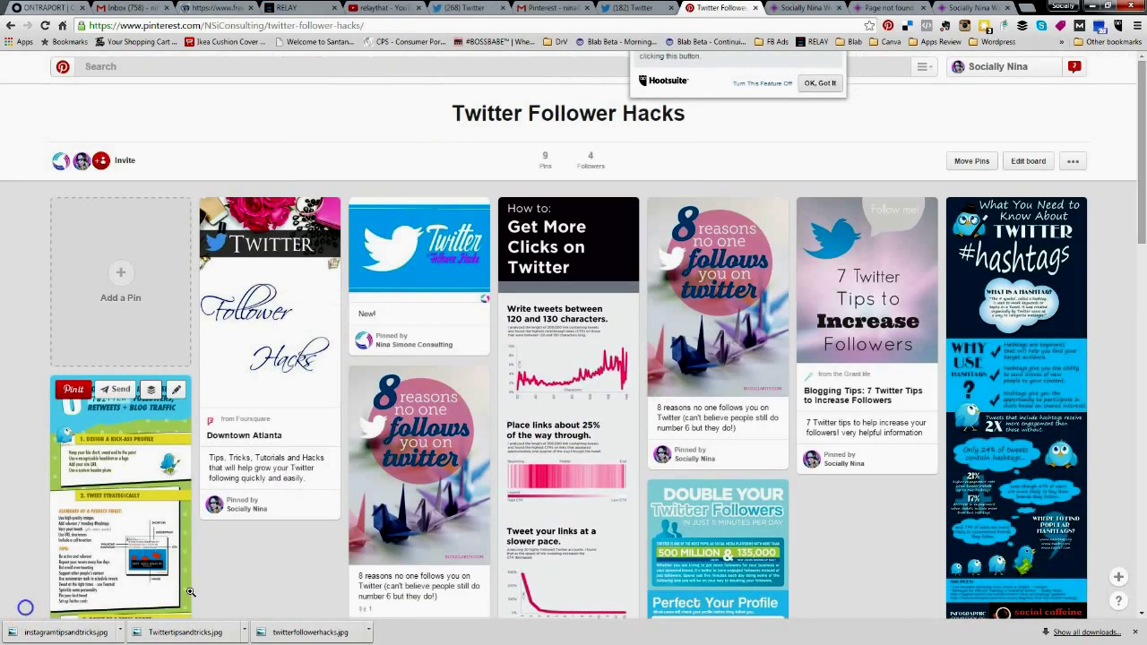
# Bring up the new pin's link options menu, then dismiss it
pyautogui.rightClick(287, 224)
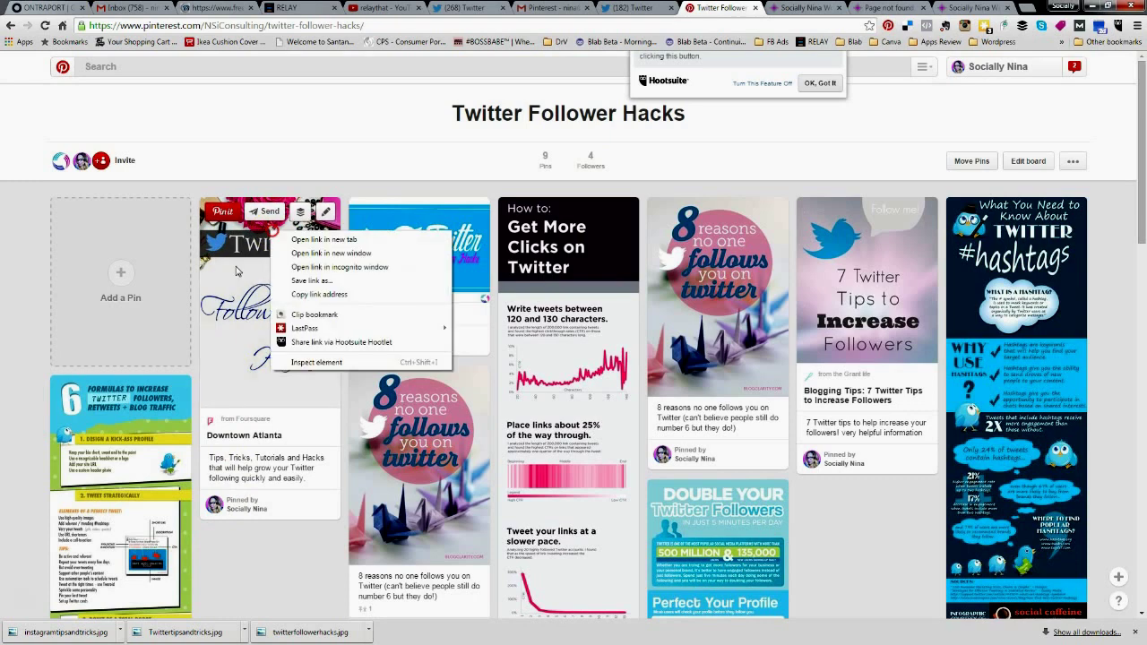
pyautogui.rightClick(267, 210)
pyautogui.click(218, 235)
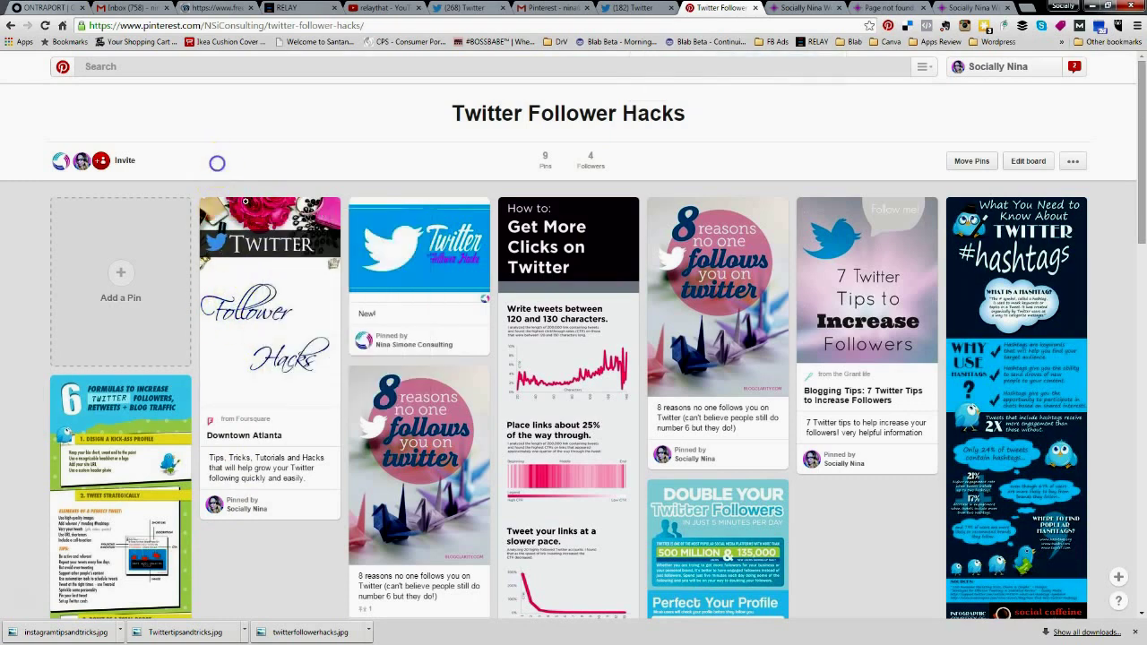
# Open the pin's closeup, view its Downtown Atlanta map, and open its linked website
pyautogui.click(295, 296)
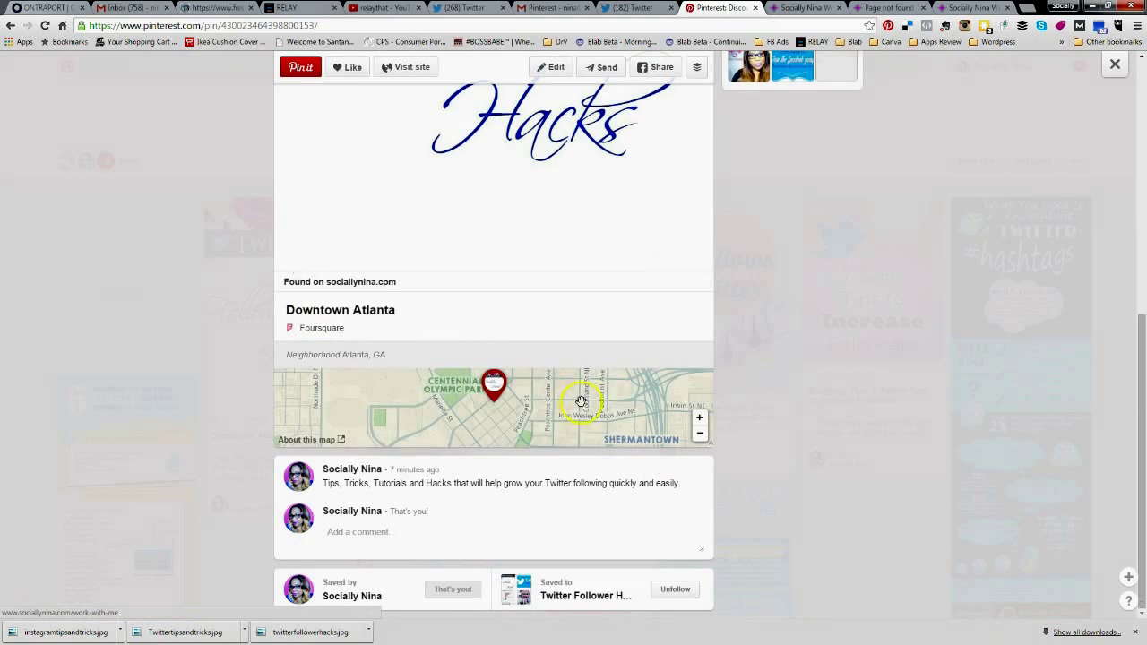
pyautogui.scroll(5, 579, 404)
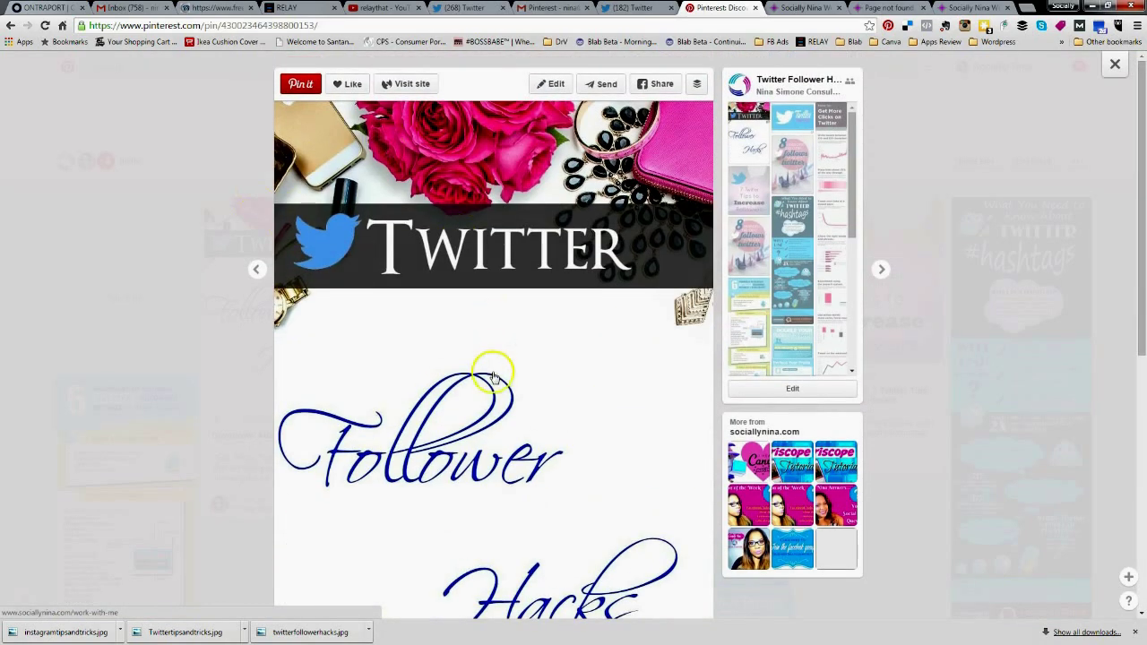
pyautogui.scroll(-5, 527, 459)
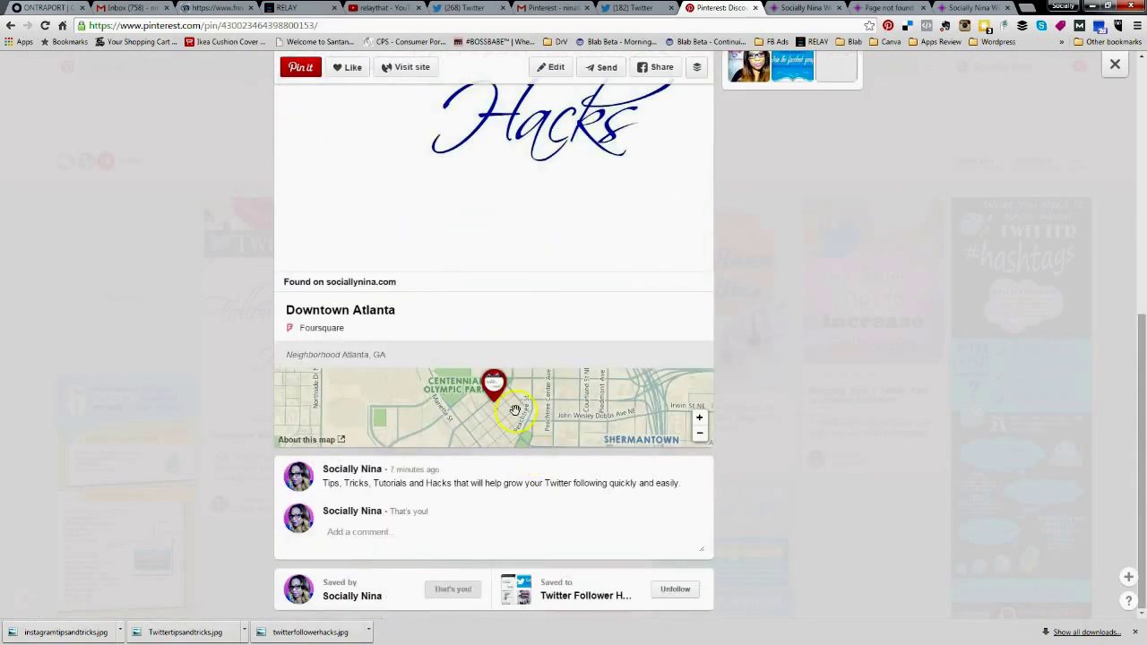
pyautogui.scroll(5, 514, 338)
pyautogui.click(445, 256)
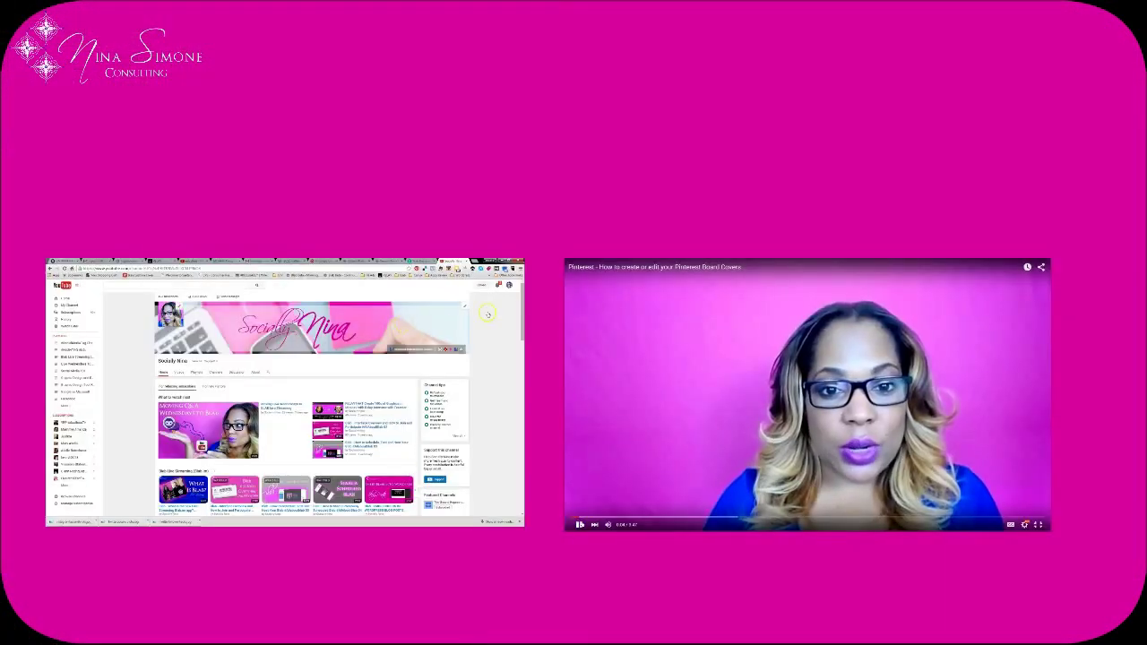
# Scroll down the creator's YouTube channel page and open its Pinterest video playlist
pyautogui.scroll(-5, 489, 316)
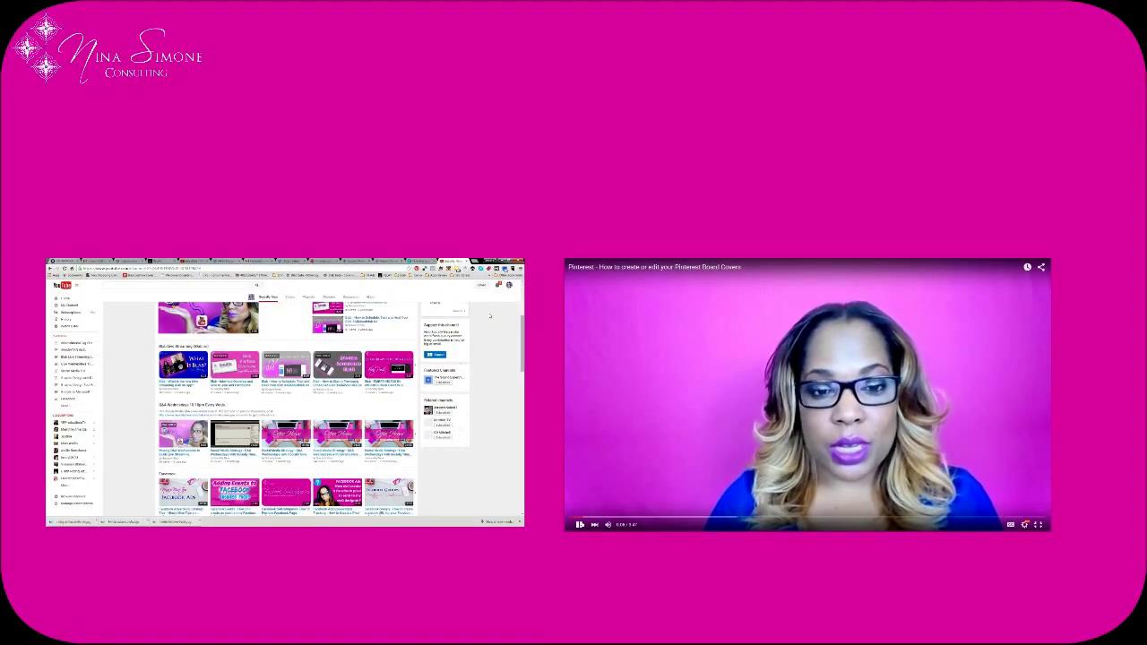
pyautogui.scroll(-5, 489, 316)
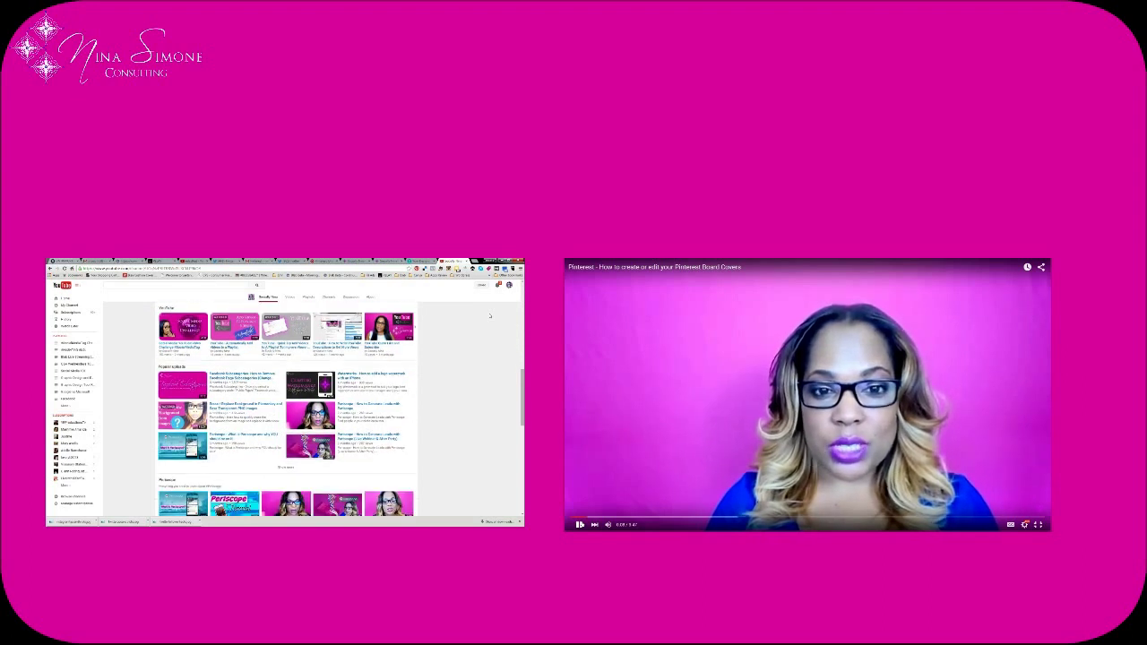
pyautogui.scroll(-10, 490, 315)
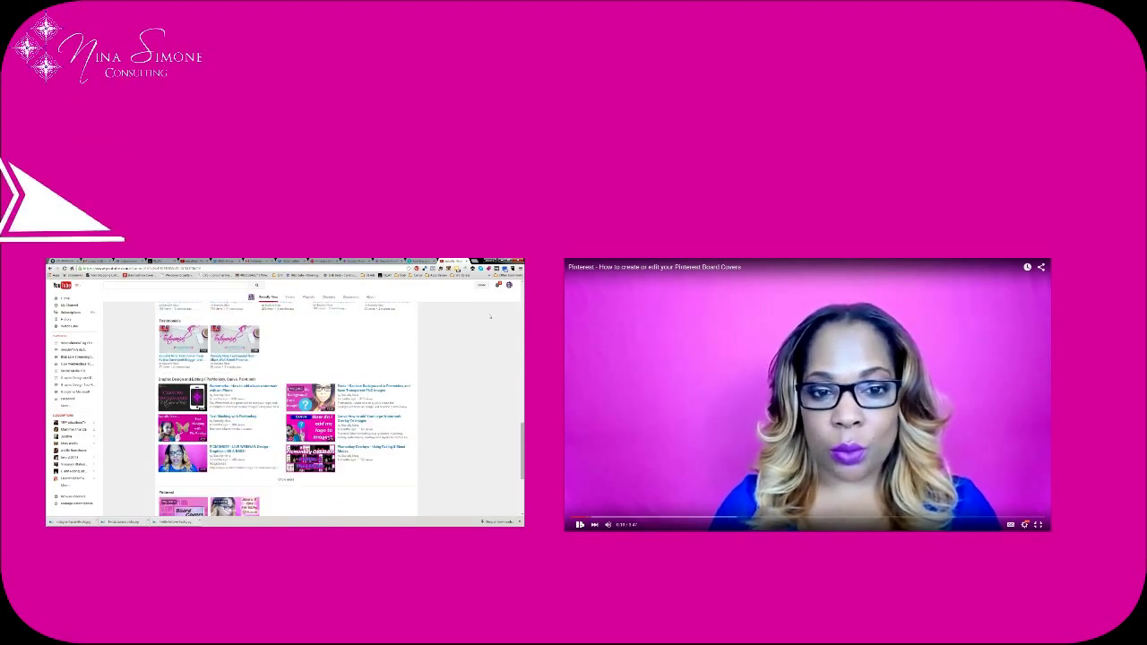
pyautogui.scroll(-2, 490, 315)
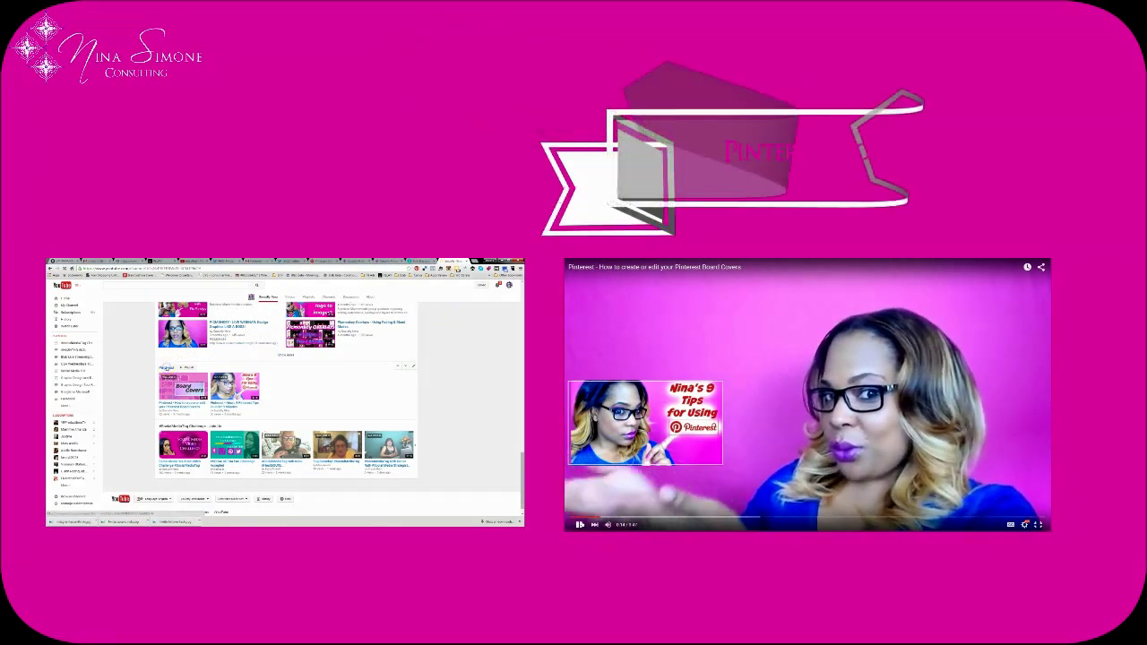
pyautogui.click(166, 368)
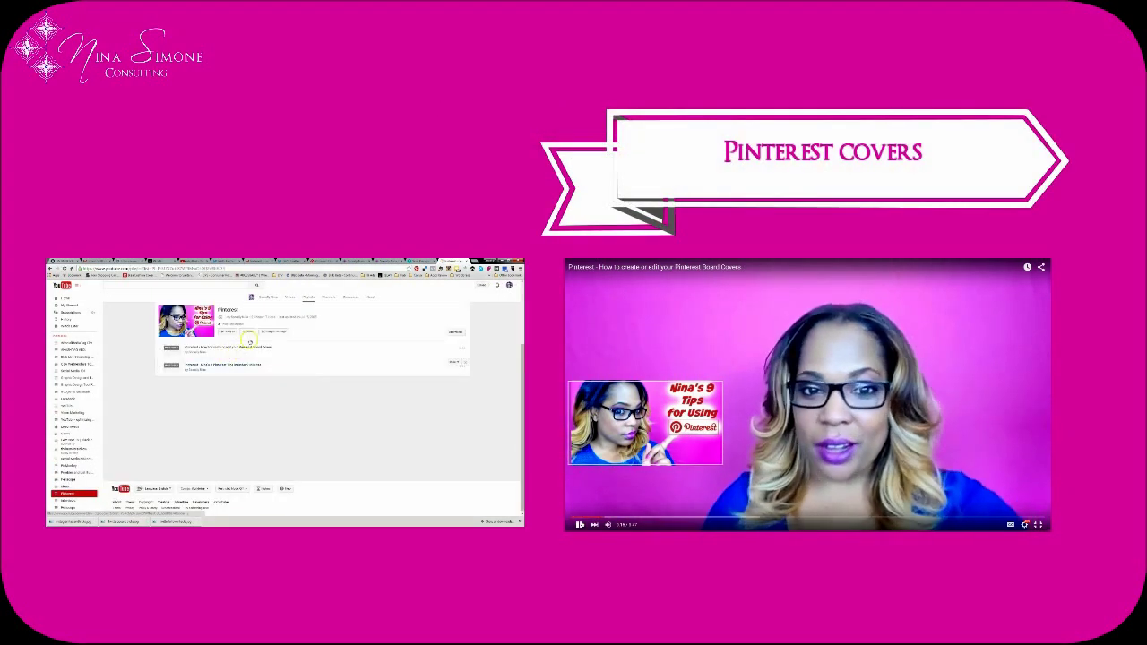